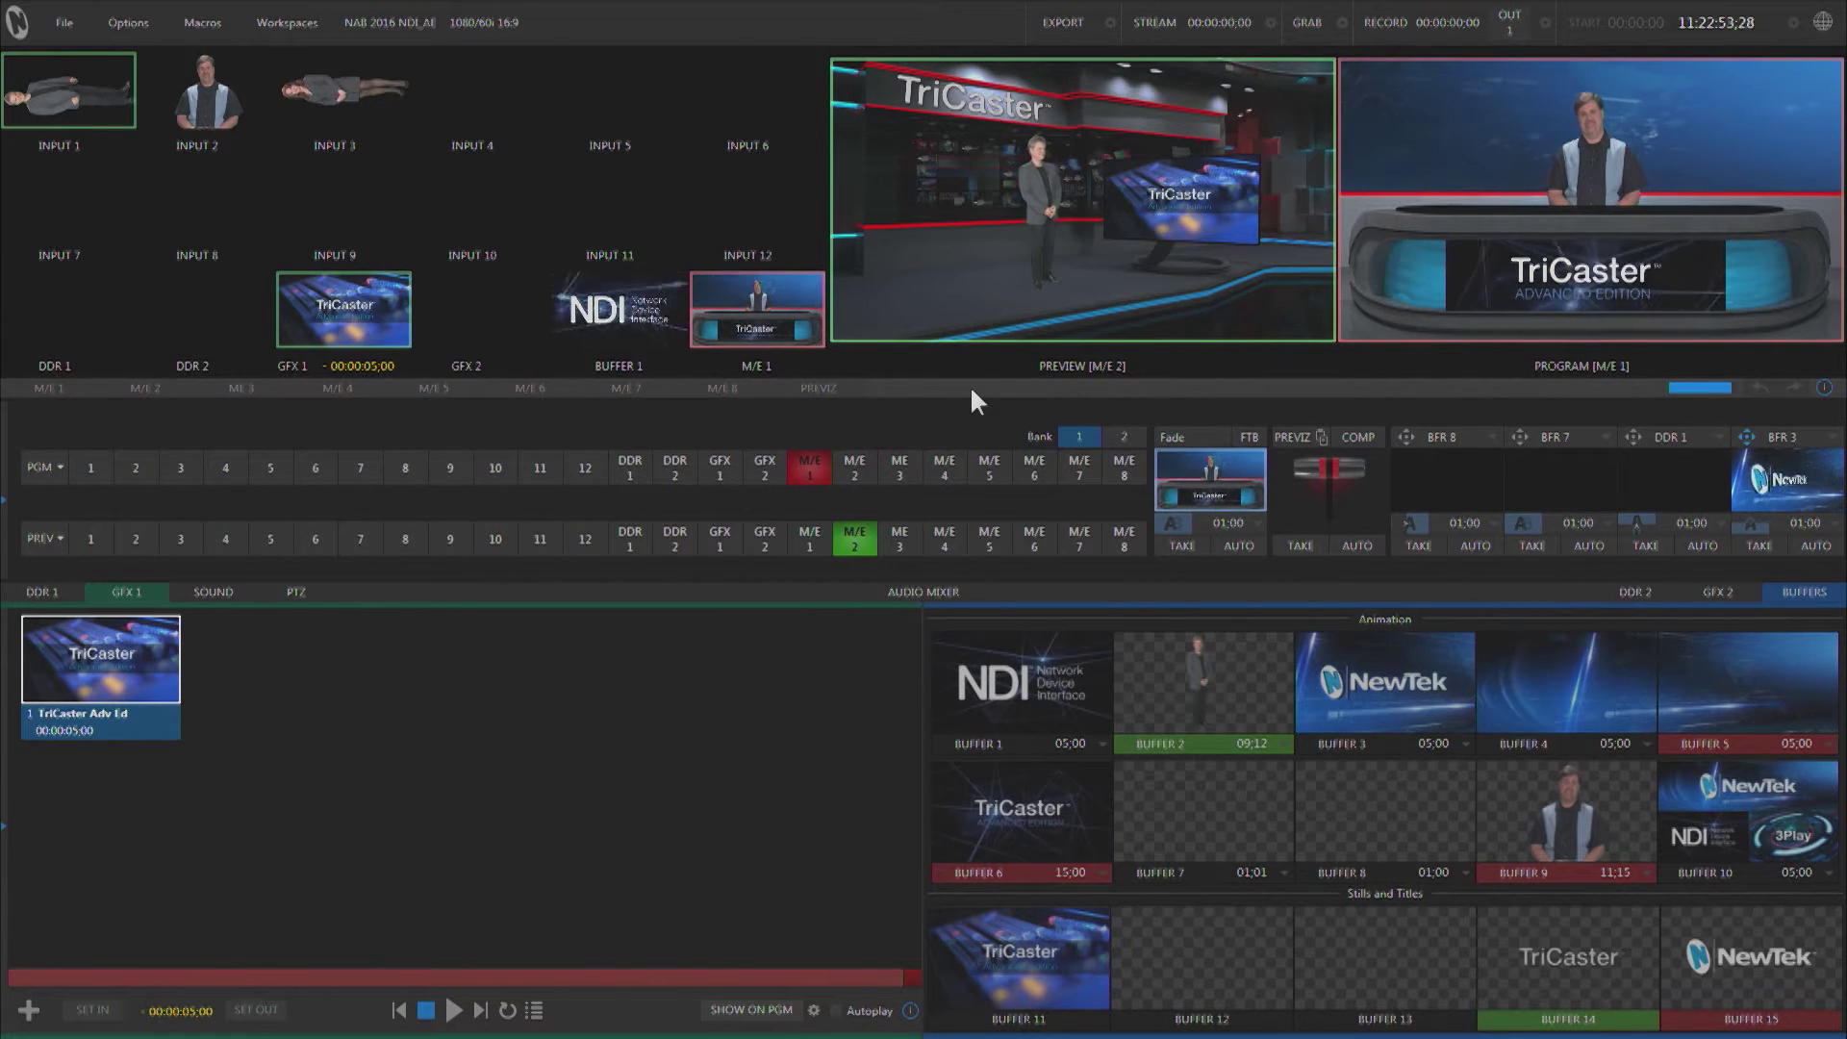
- Restore preview to M/E 2 after trying Input 1, and set M/E 3 row A to Input 12
{"action": "key", "text": "1"}
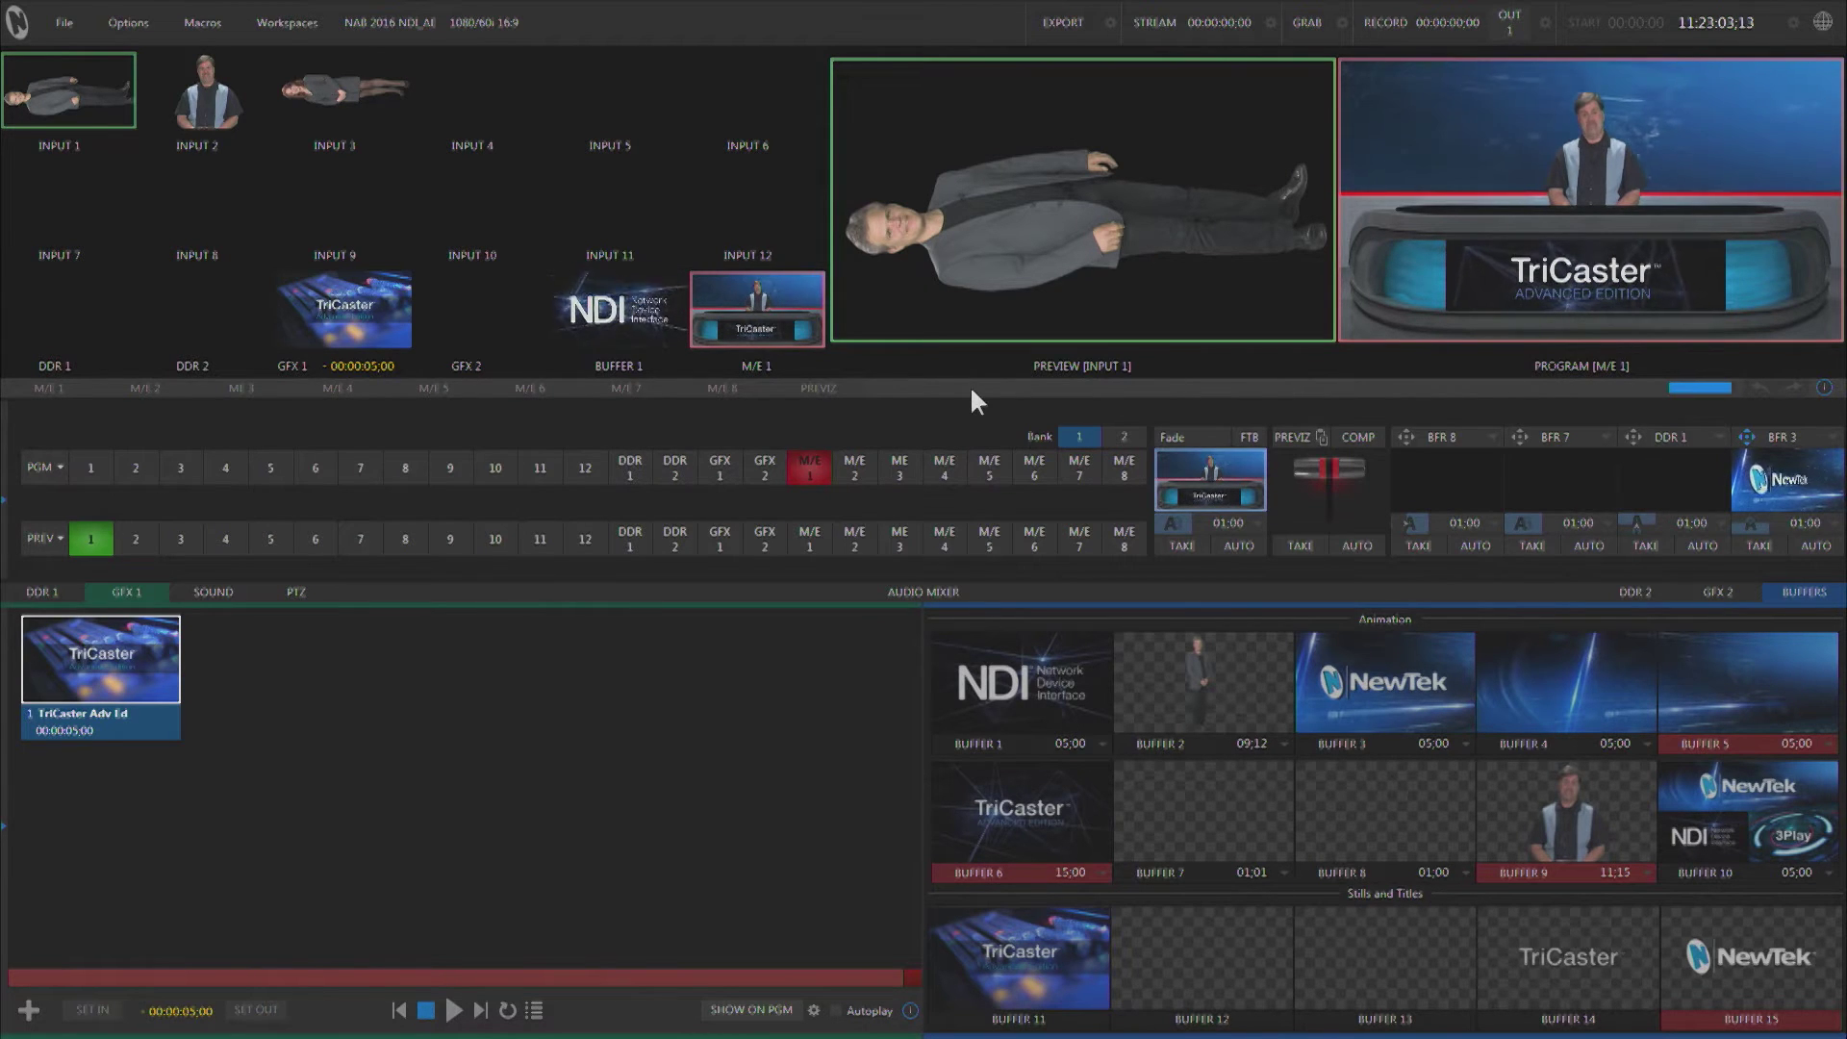
{"action": "key", "text": "2"}
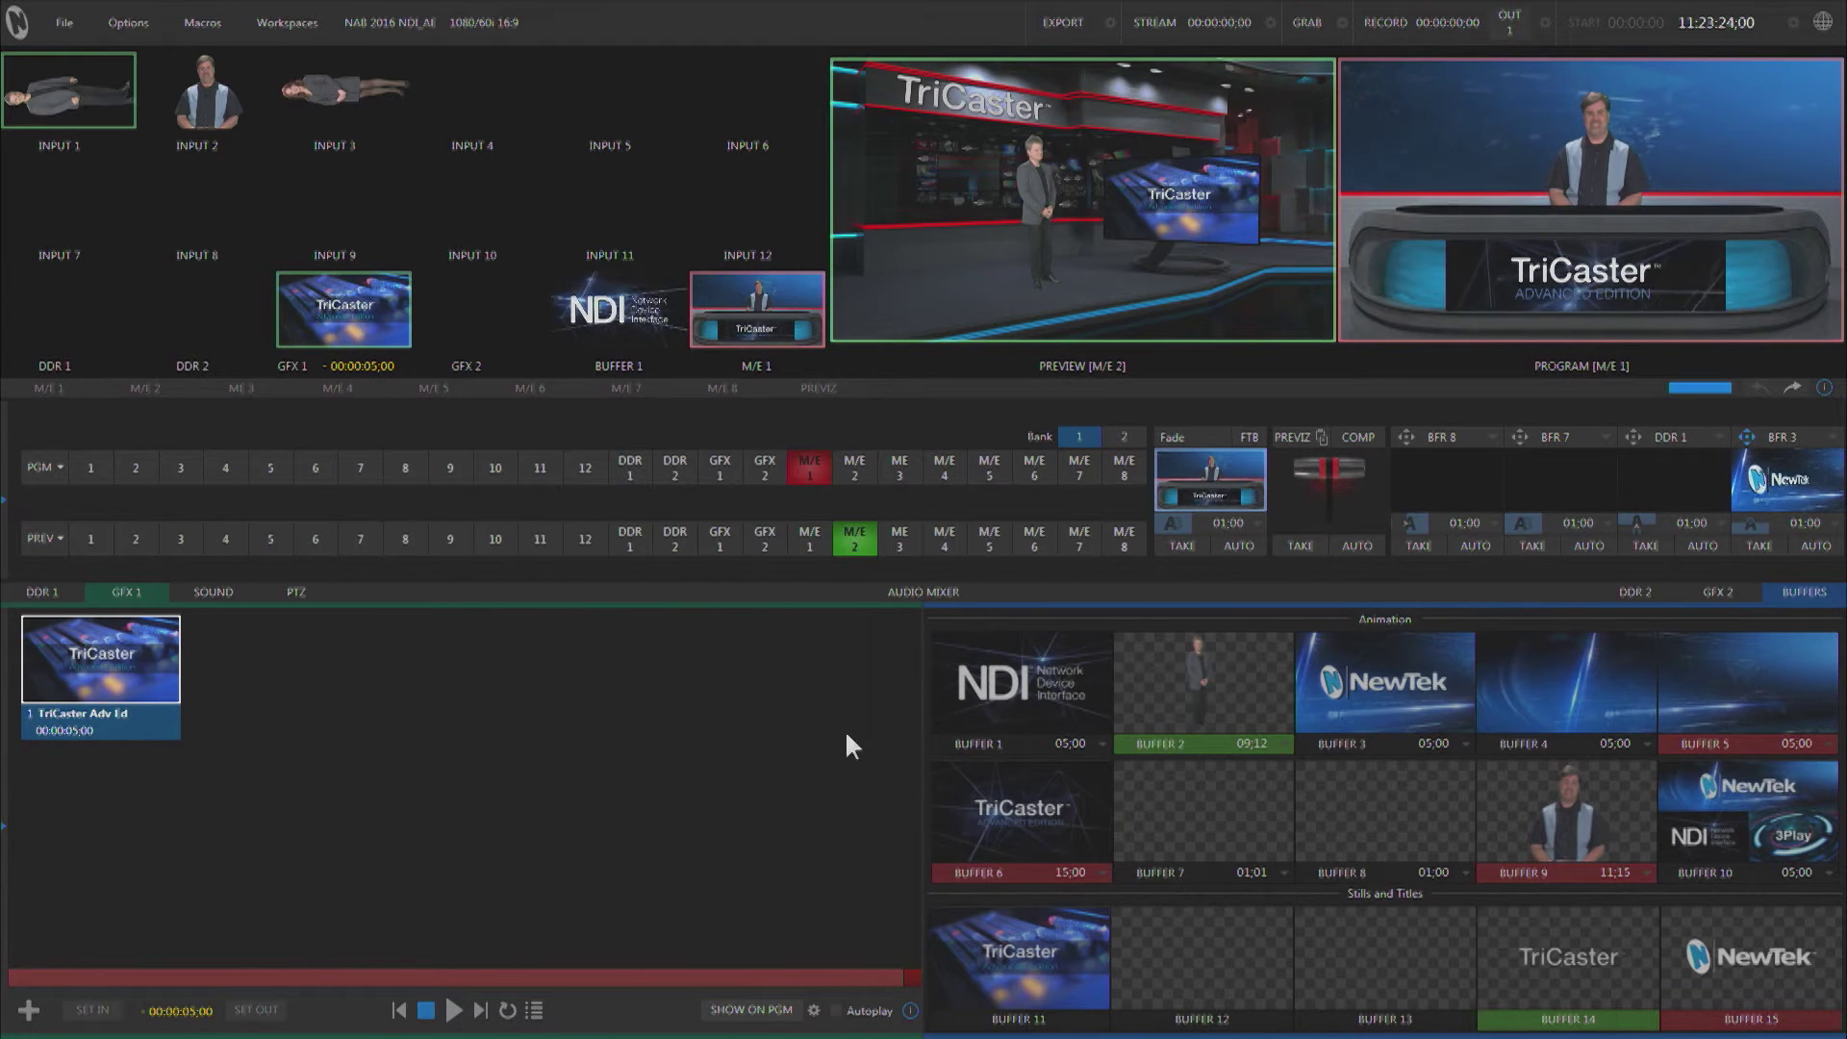
{"action": "left_click", "coordinate": [951, 389]}
{"action": "left_click", "coordinate": [246, 386]}
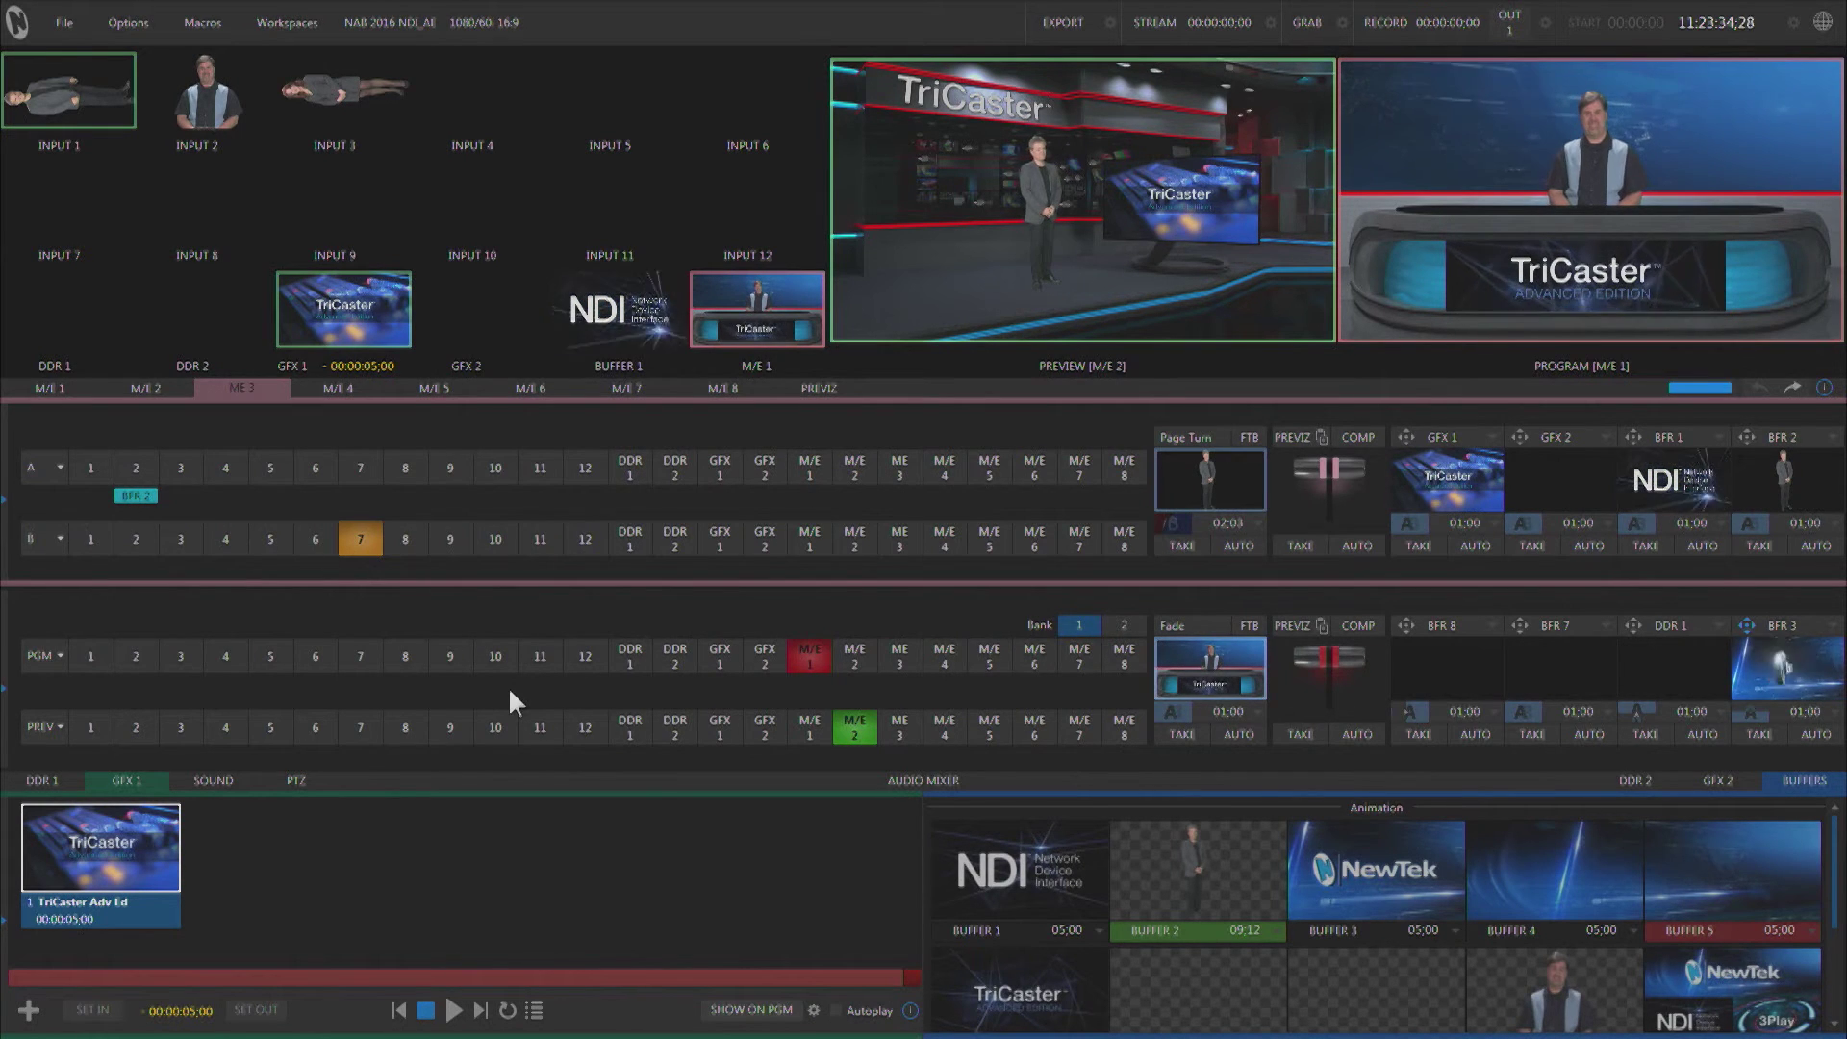
{"action": "left_click", "coordinate": [575, 466]}
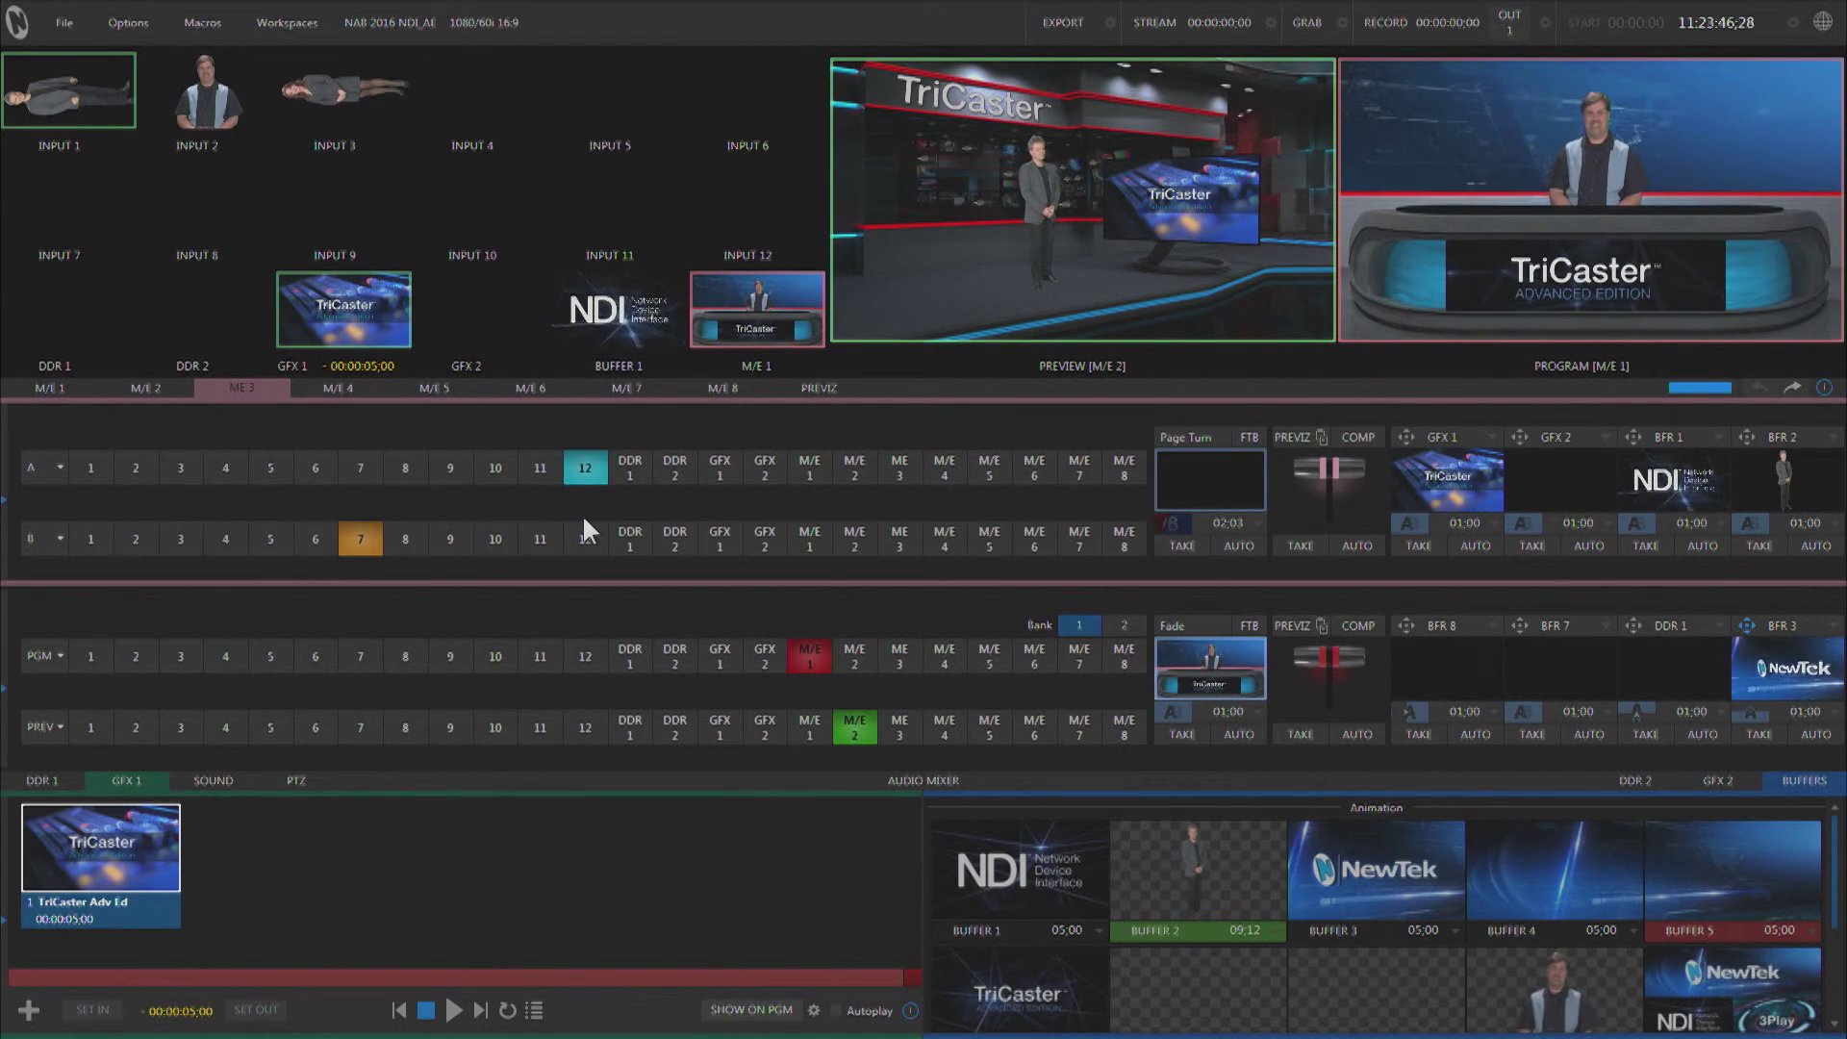
{"action": "key", "text": "2"}
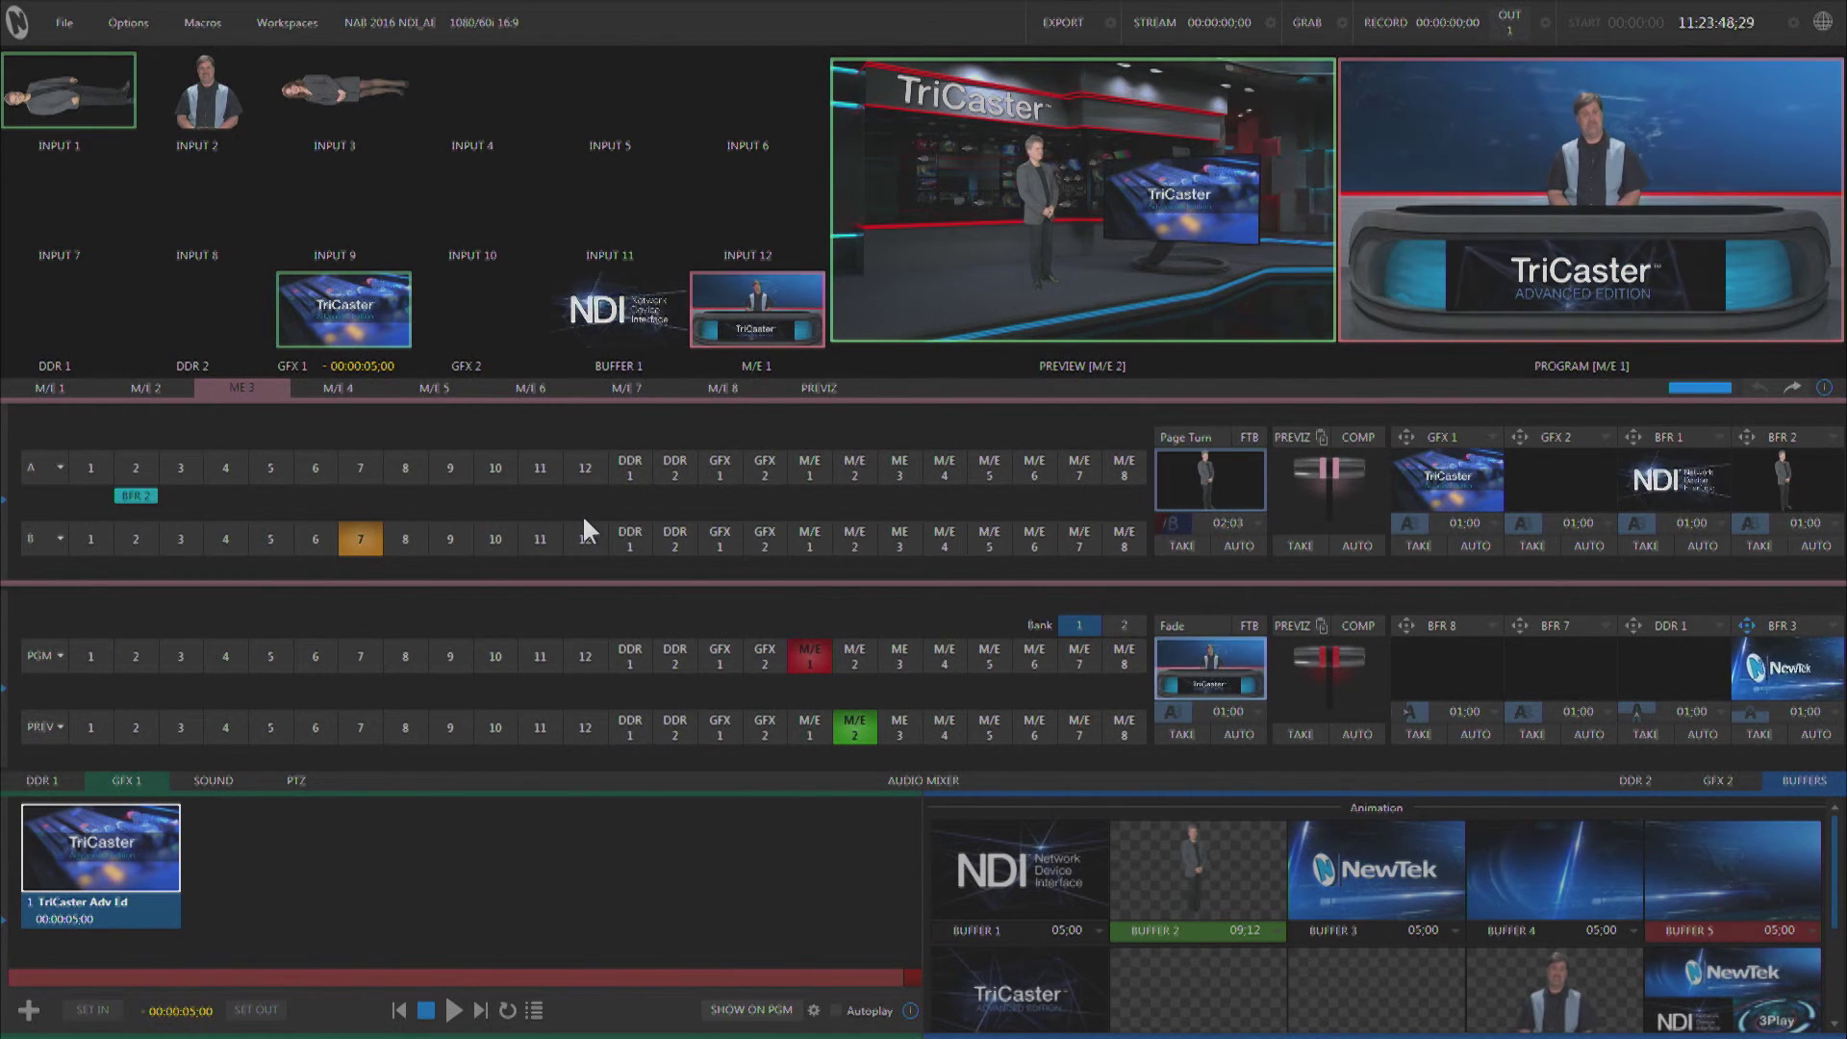
- Display the M/E 1 mixer, showing buffer 9 on row A and buffer 5 on row B
{"action": "left_click", "coordinate": [43, 387]}
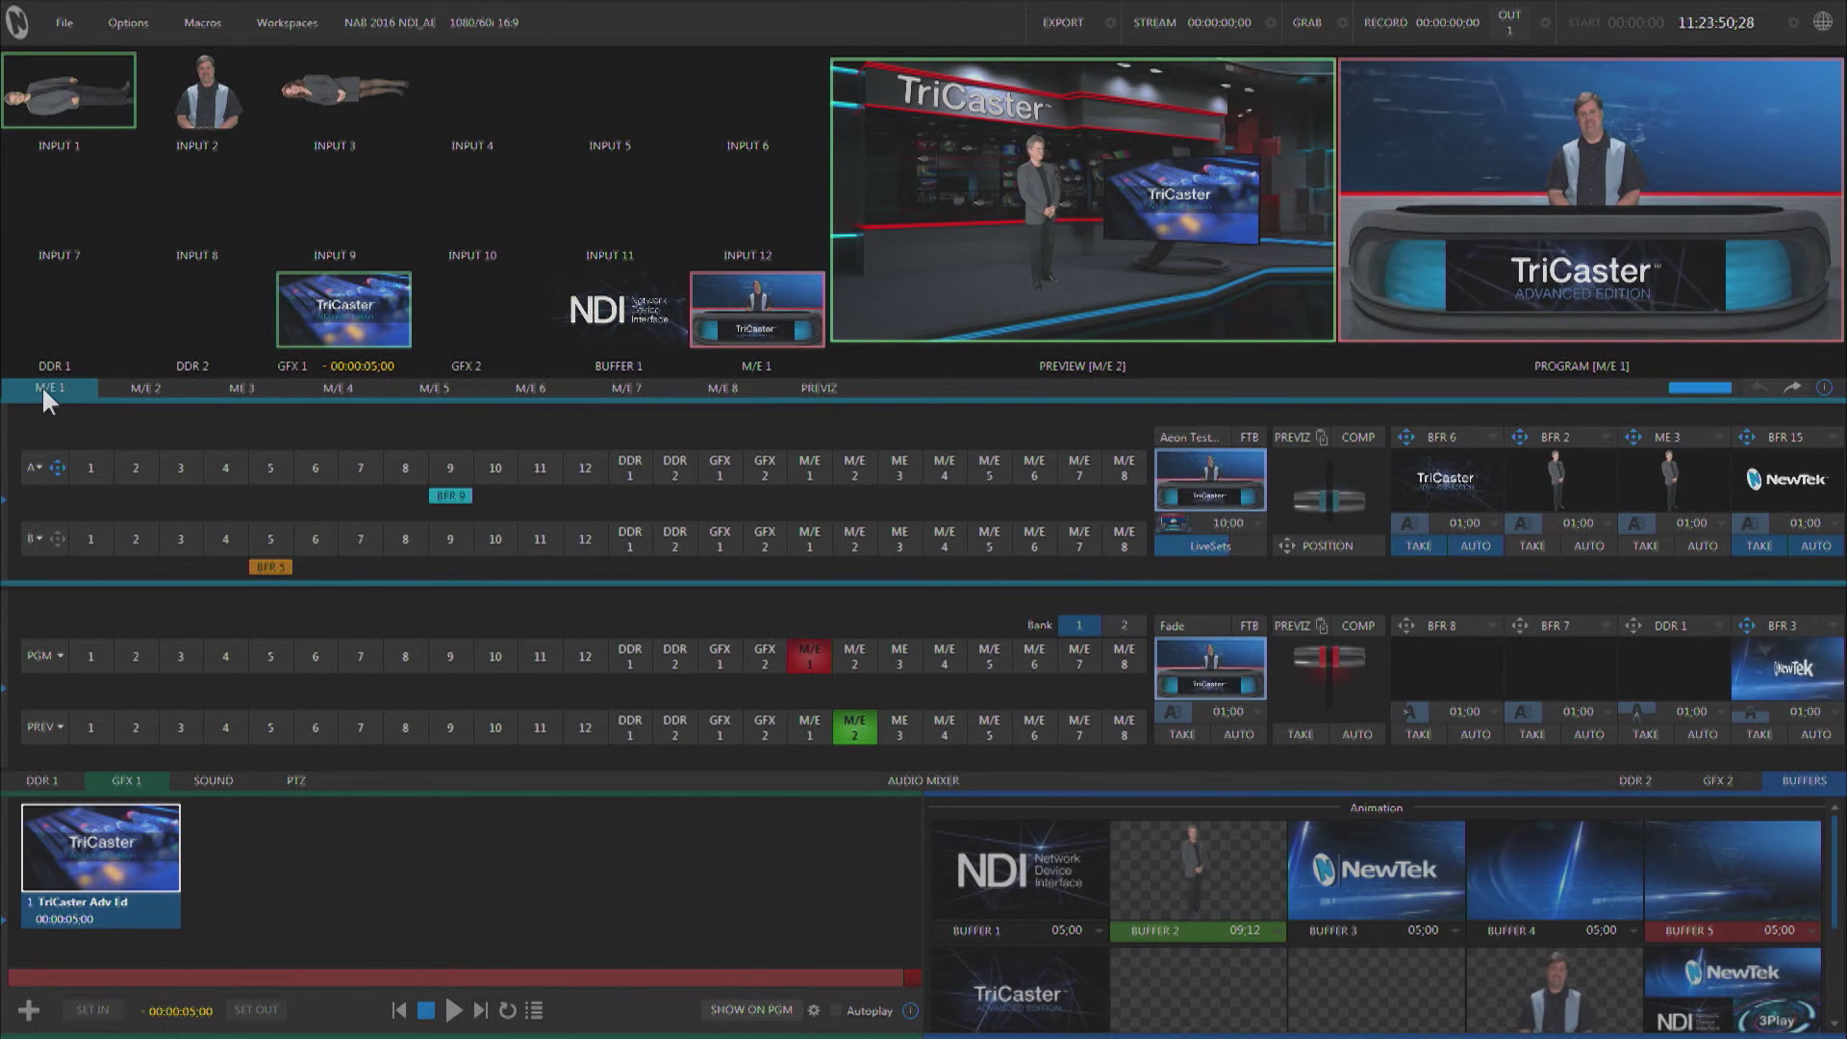